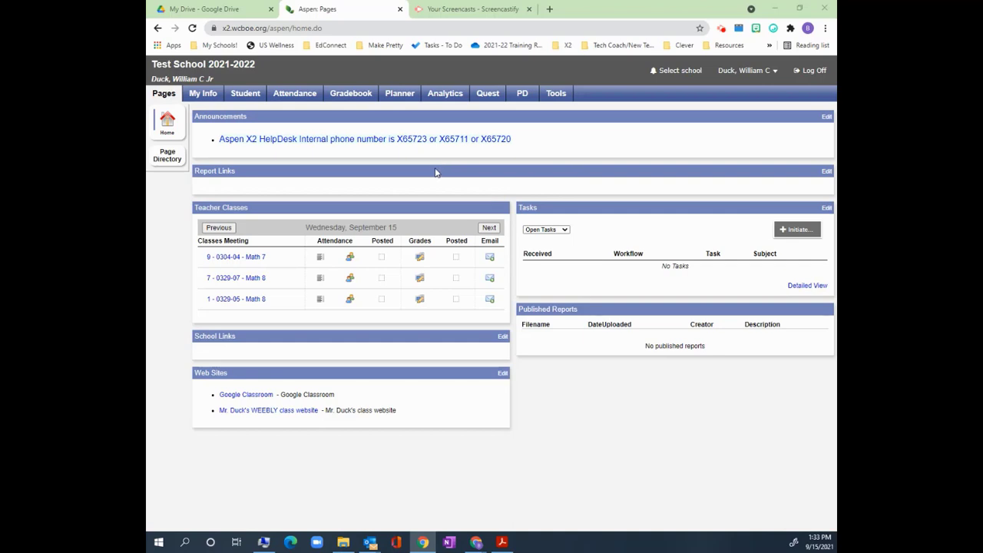
# Open the Attendance Homeroom Input report settings from the Gradebook reports list.
pyautogui.click(356, 98)
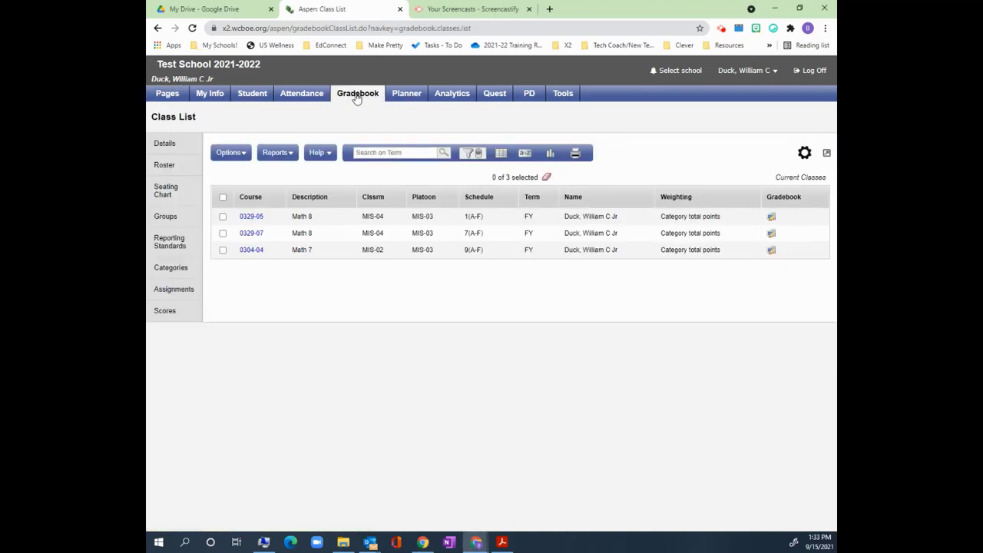
pyautogui.click(278, 152)
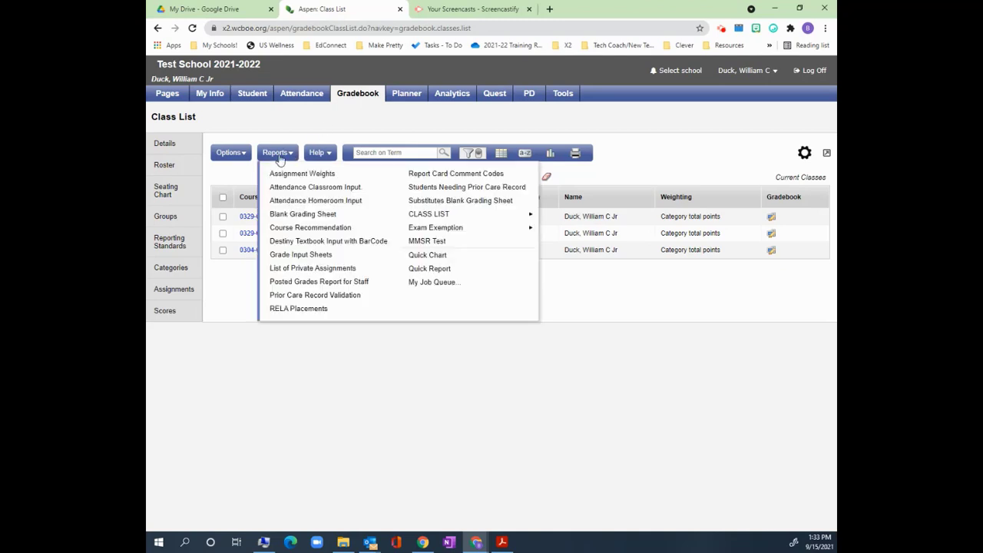
pyautogui.click(345, 207)
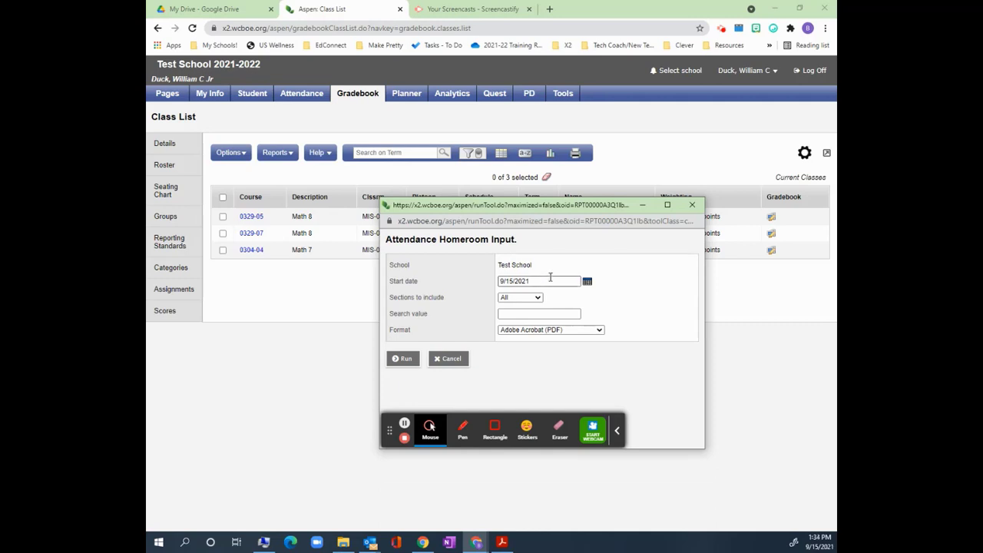
# Set the start date to 9/13/2021, run the report, and view the resulting PDF in Acrobat.
pyautogui.click(587, 281)
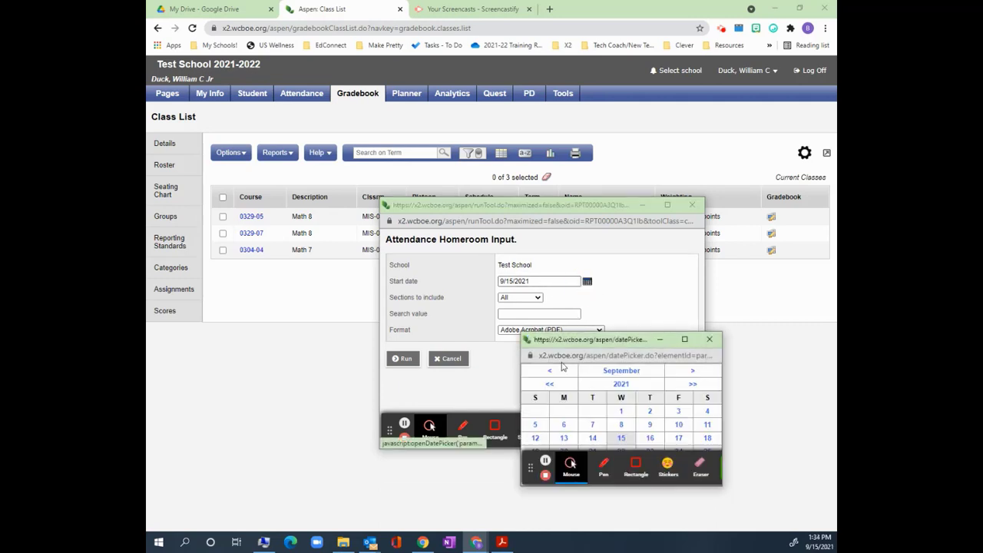
pyautogui.click(563, 438)
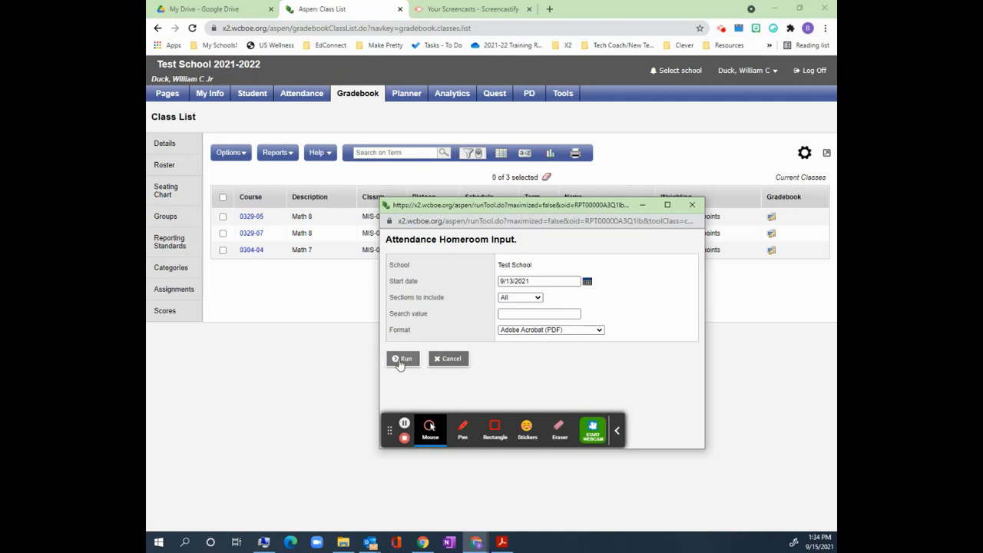
pyautogui.click(401, 358)
pyautogui.click(503, 542)
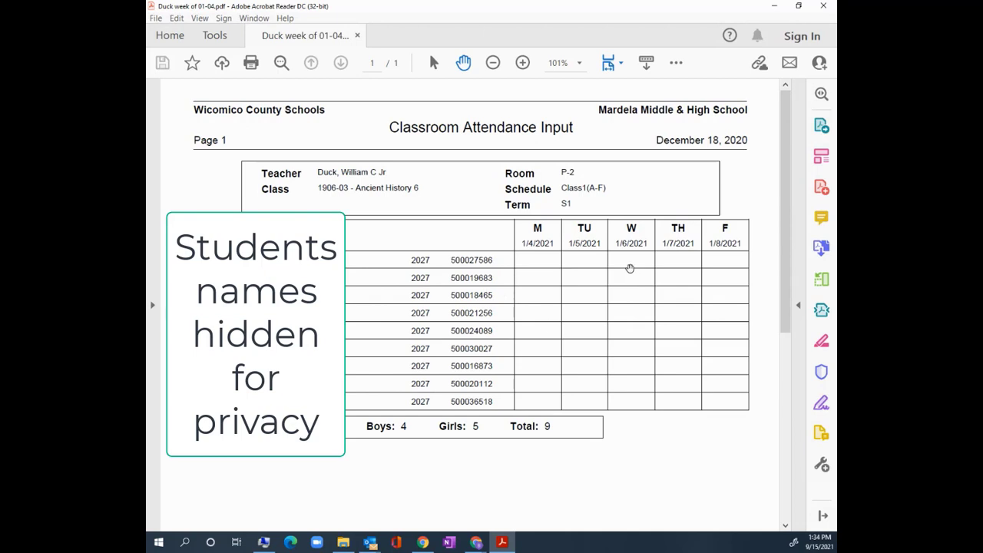
pyautogui.click(800, 305)
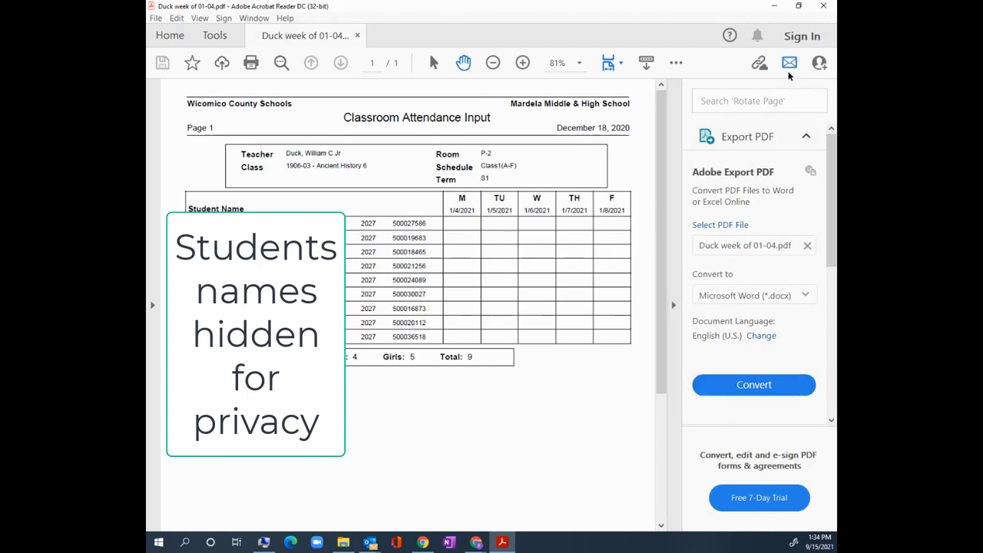
pyautogui.click(674, 64)
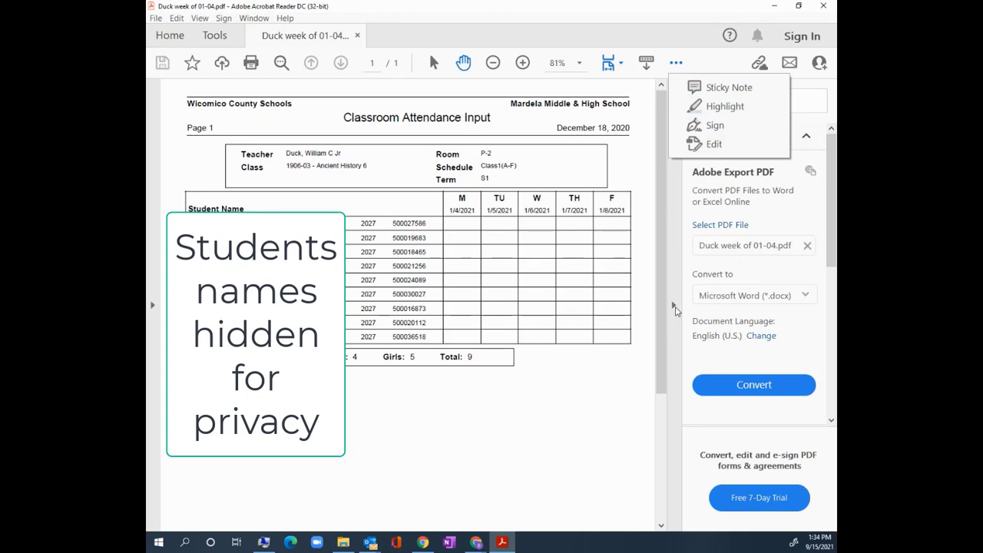
pyautogui.click(676, 308)
pyautogui.click(674, 307)
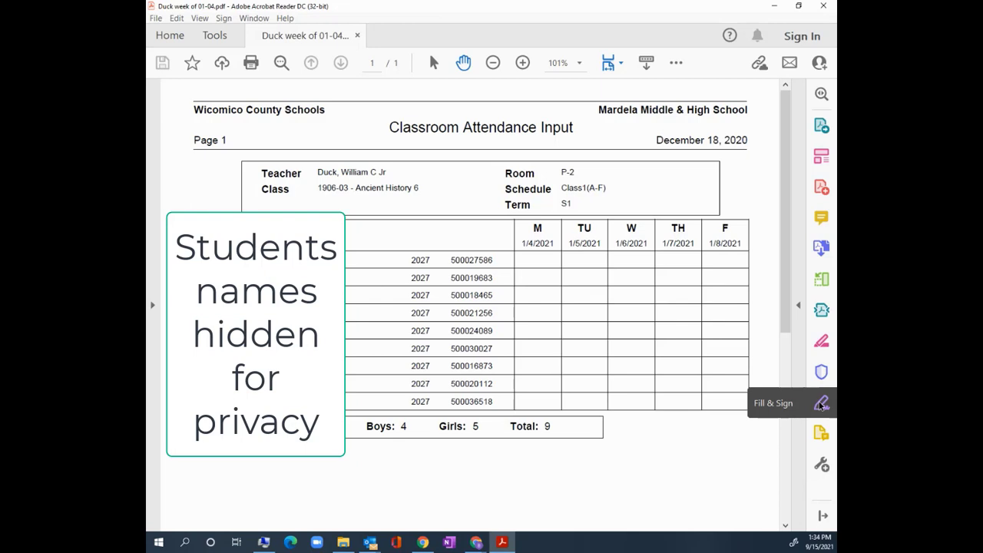
# Start Fill & Sign to fill in the attendance form yourself.
pyautogui.click(821, 403)
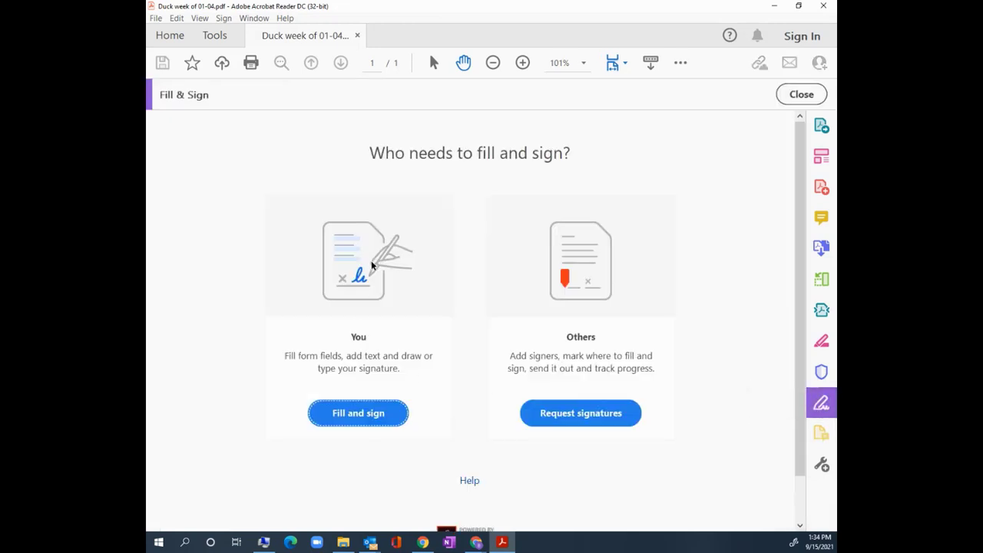
pyautogui.click(362, 417)
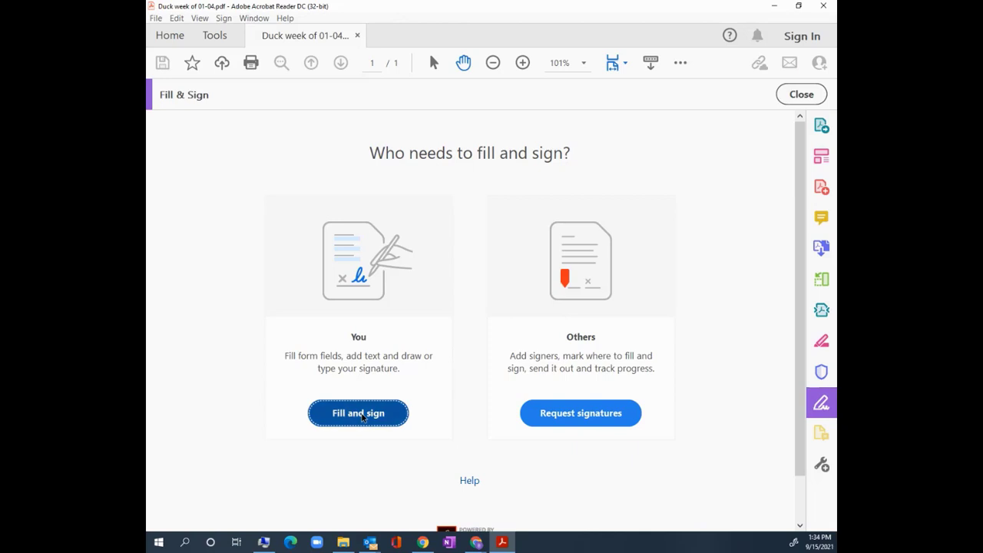
pyautogui.click(543, 292)
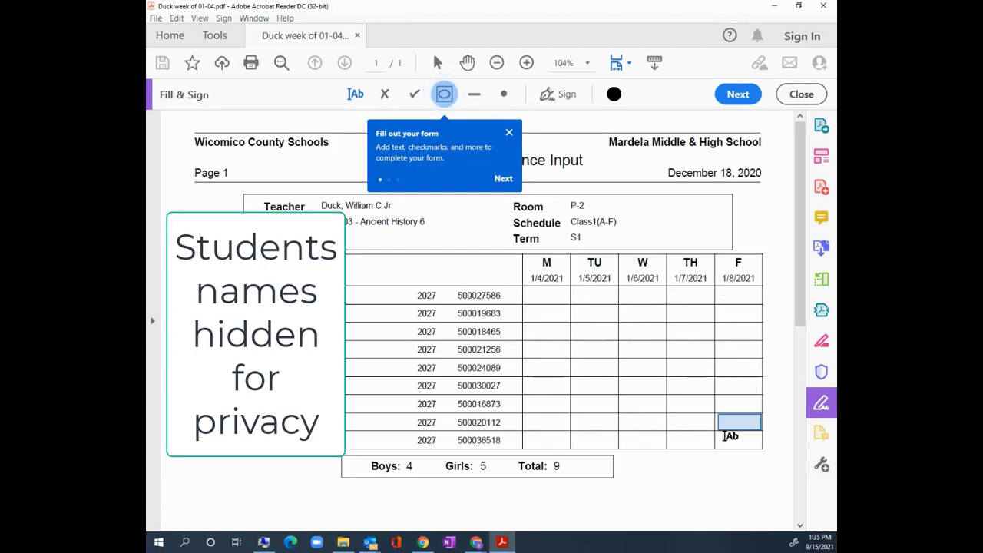
# Type 'A' in row 1 Monday and Tuesday, row 3 Wednesday, and row 8 Friday.
pyautogui.click(541, 295)
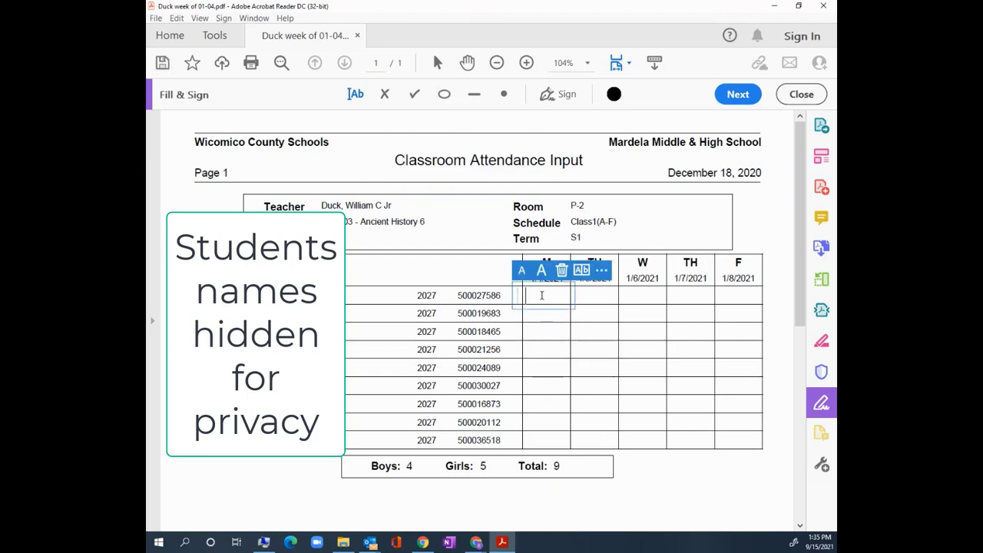
pyautogui.write('A')
pyautogui.click(598, 295)
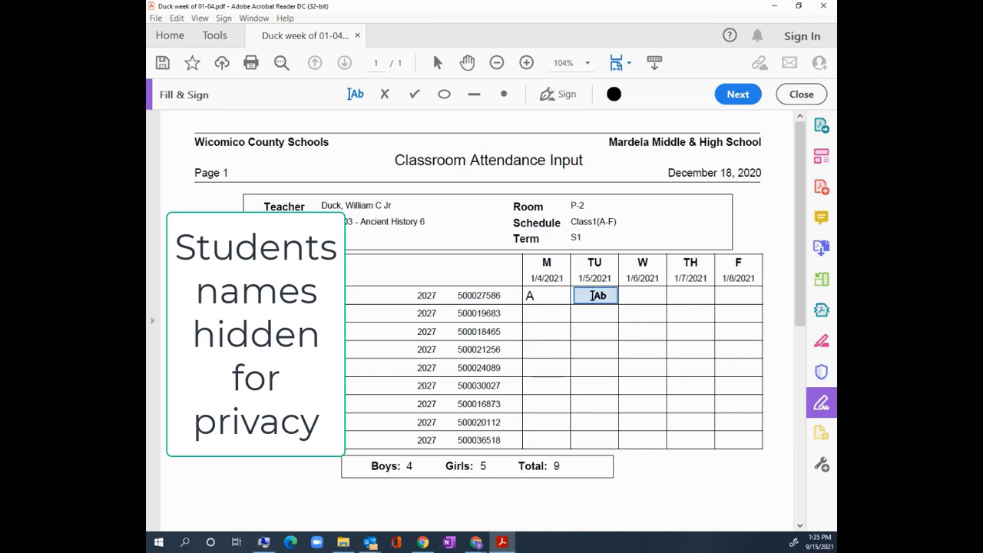
pyautogui.click(596, 295)
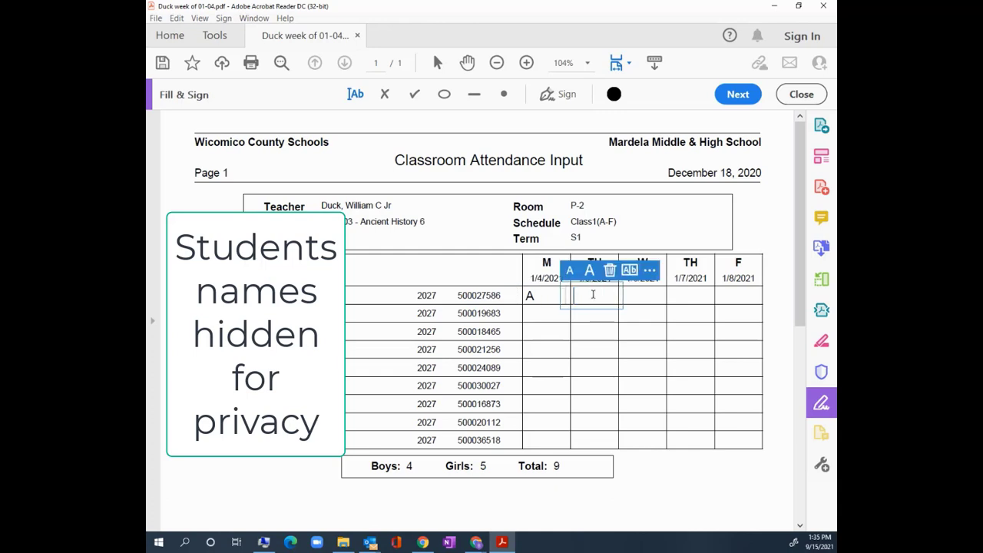
pyautogui.write('A')
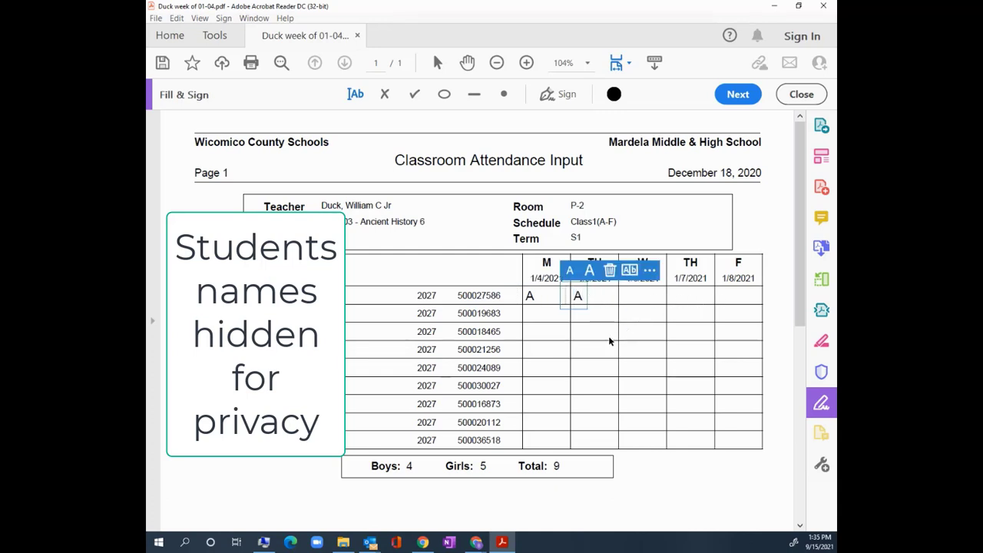
pyautogui.click(651, 331)
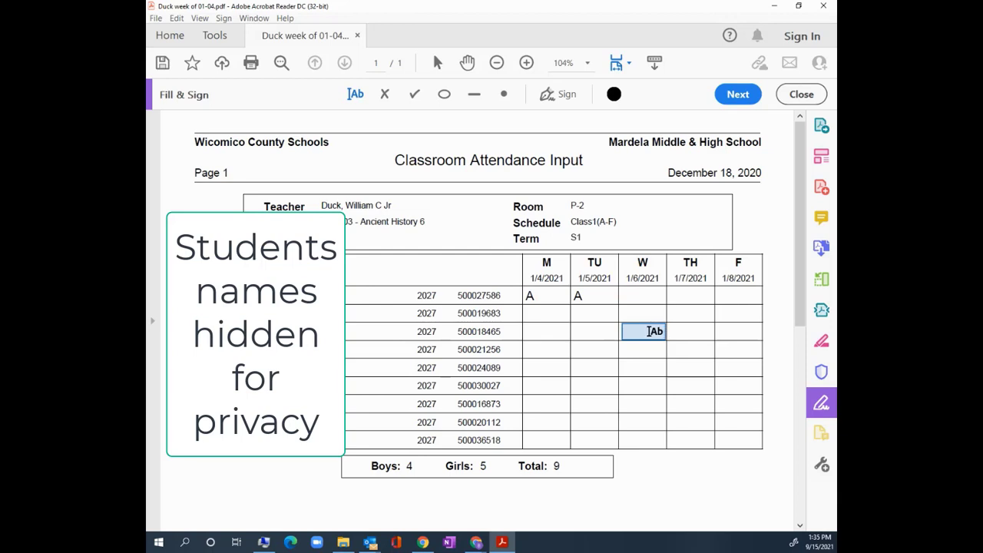
pyautogui.click(651, 331)
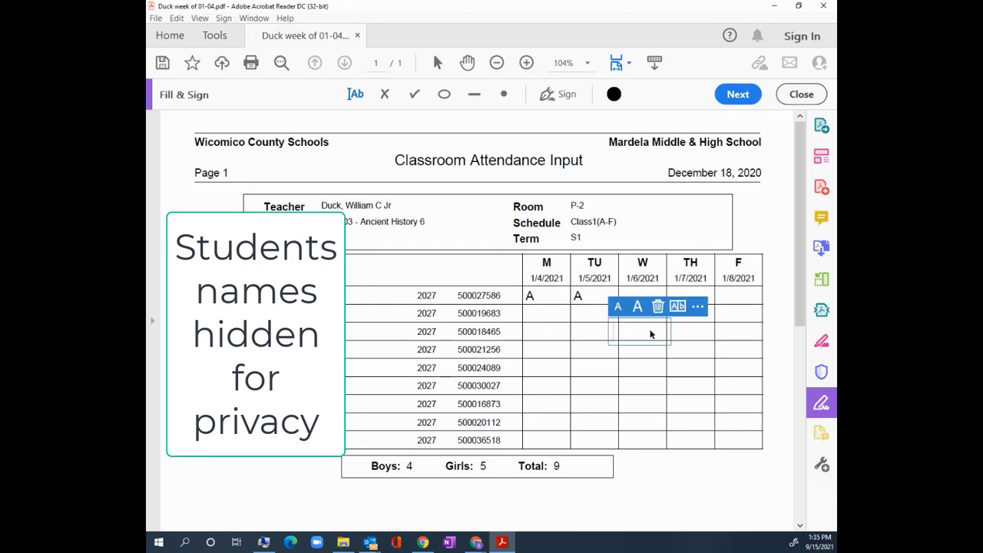
pyautogui.write('A')
pyautogui.click(727, 416)
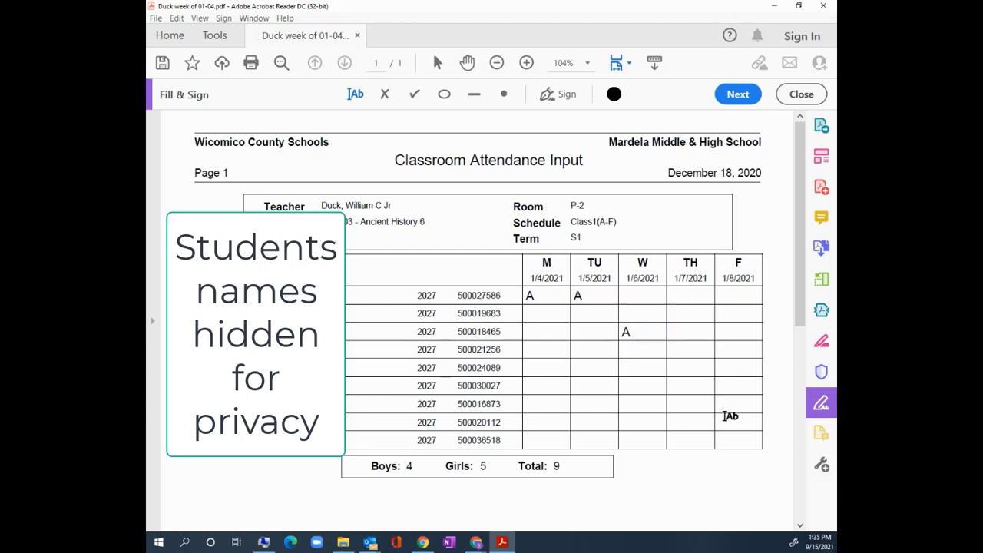
pyautogui.write('A')
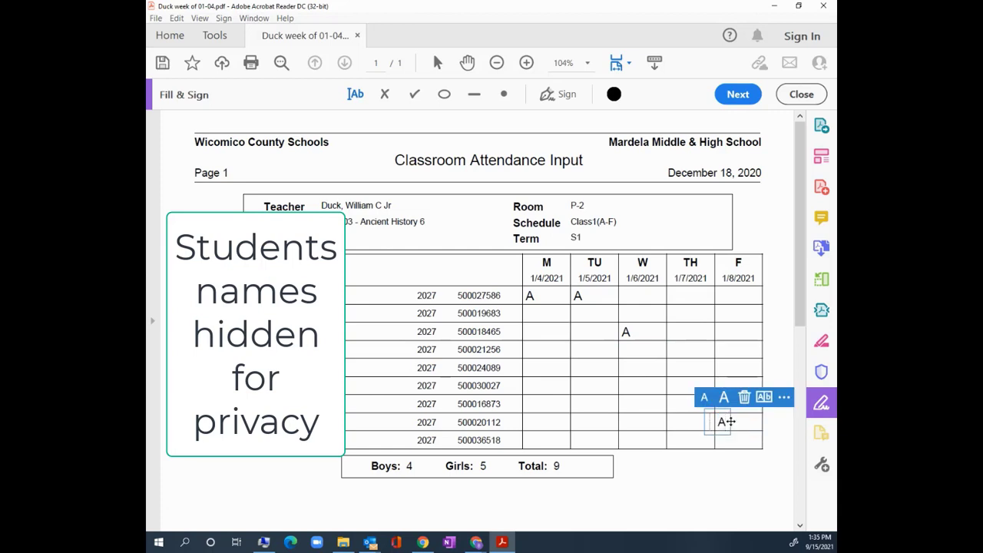
pyautogui.click(698, 465)
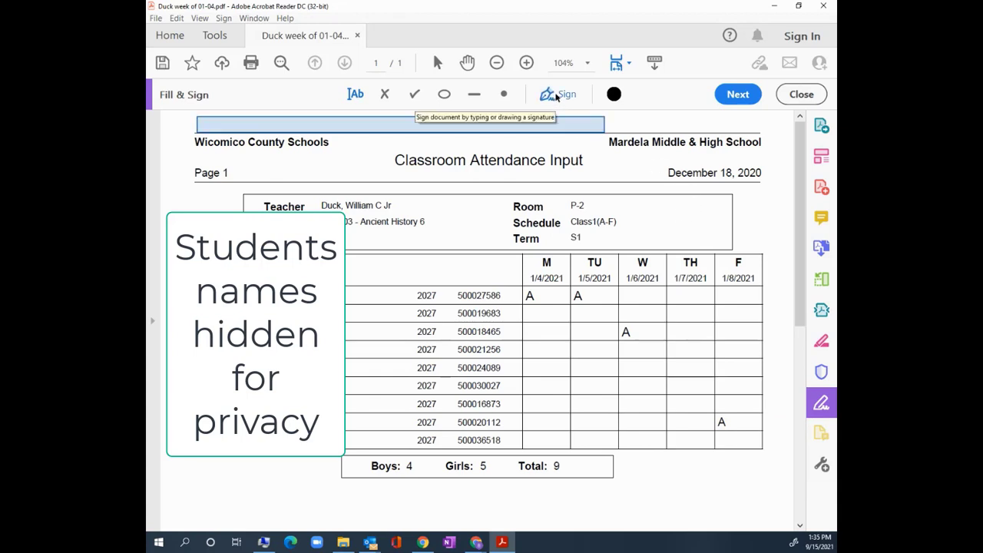
# Create a typed signature from the teacher's name in Fill & Sign.
pyautogui.click(557, 95)
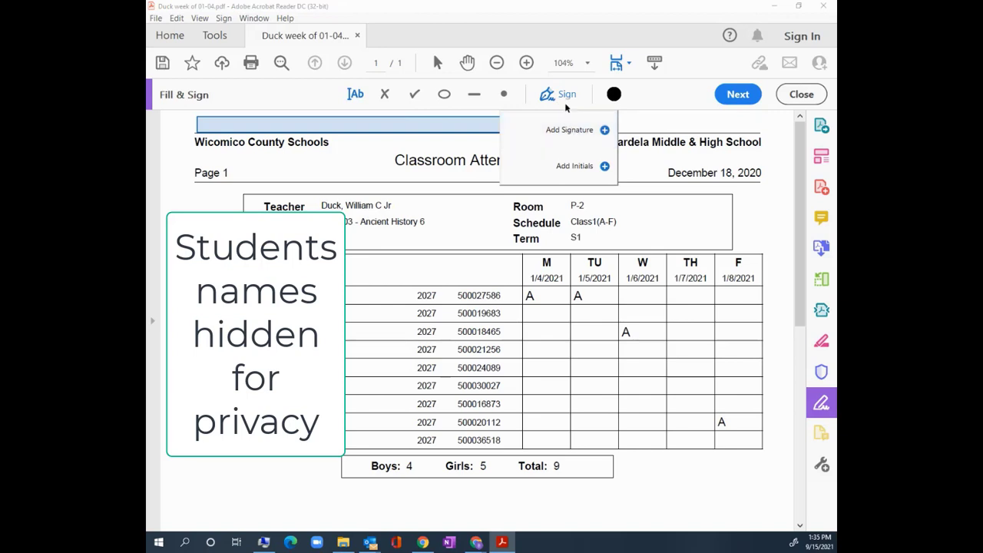
pyautogui.click(572, 131)
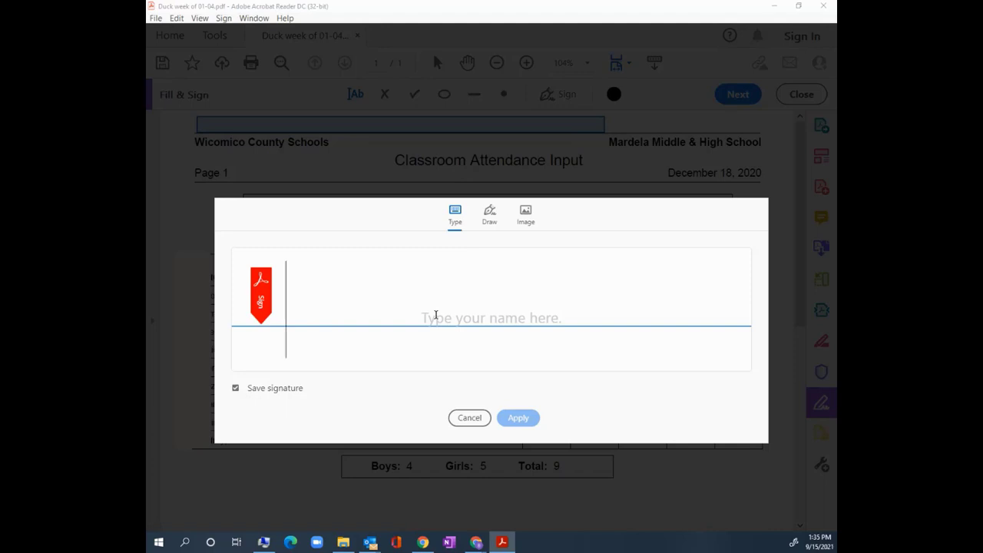
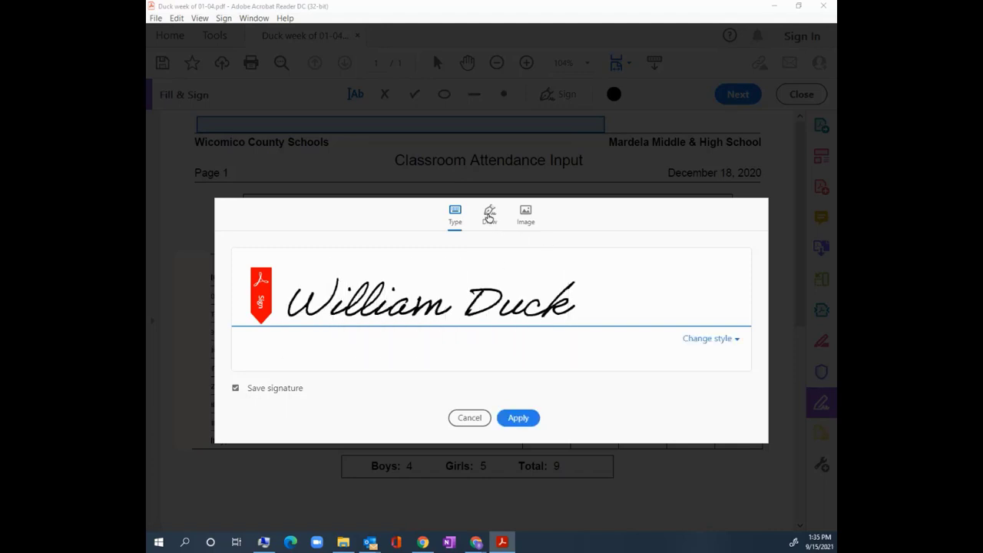
pyautogui.click(488, 217)
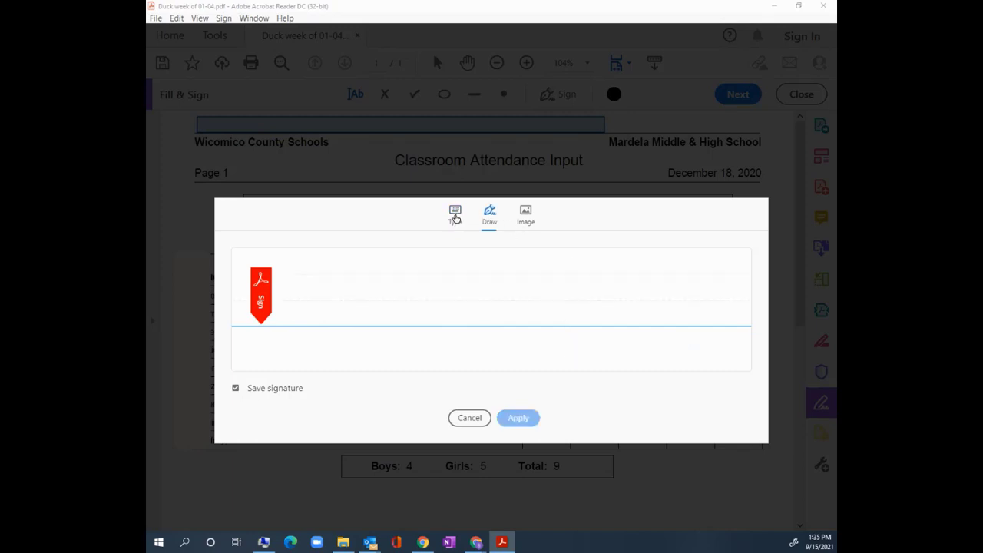
pyautogui.click(456, 216)
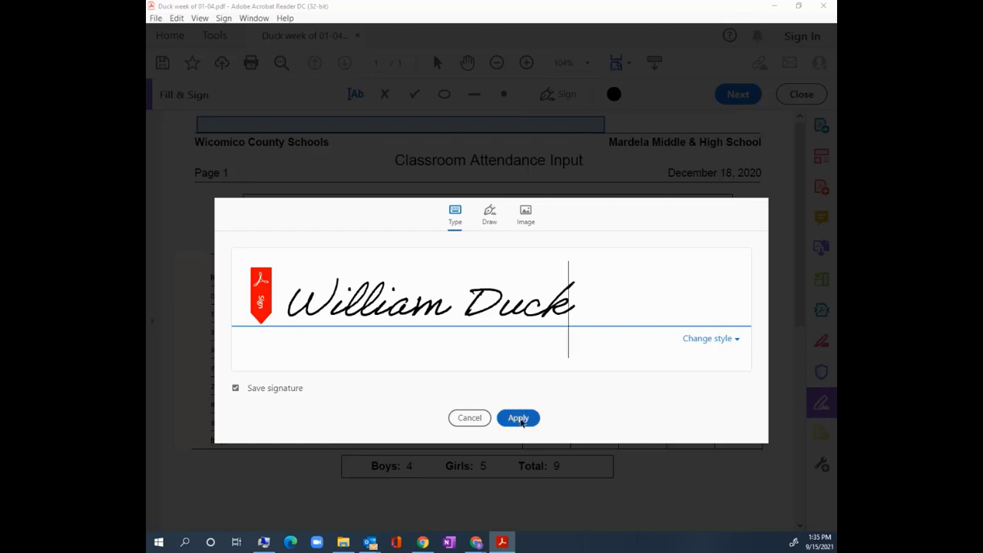
pyautogui.click(519, 418)
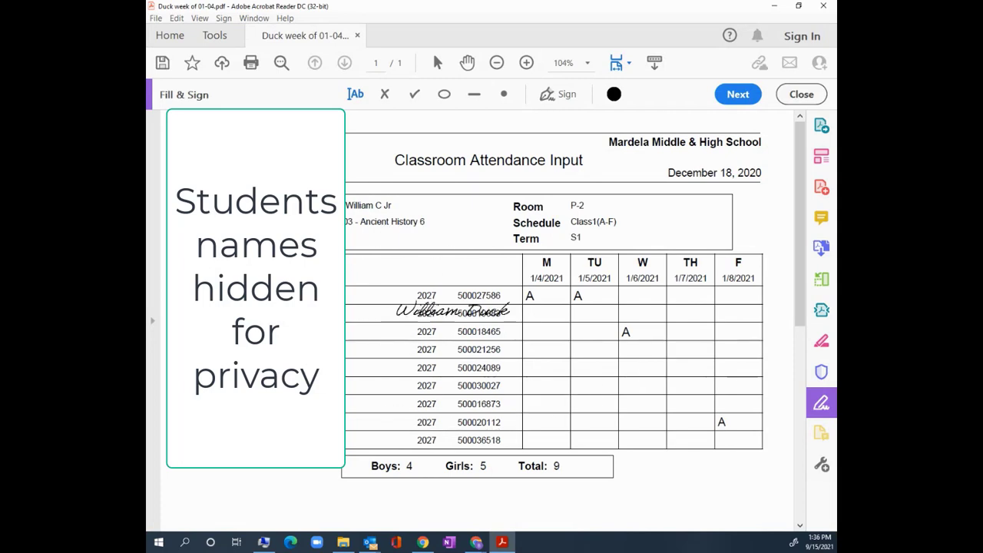
# Place the signature on the Teacher Signature line at the bottom of the form.
pyautogui.scroll(-5, 384, 331)
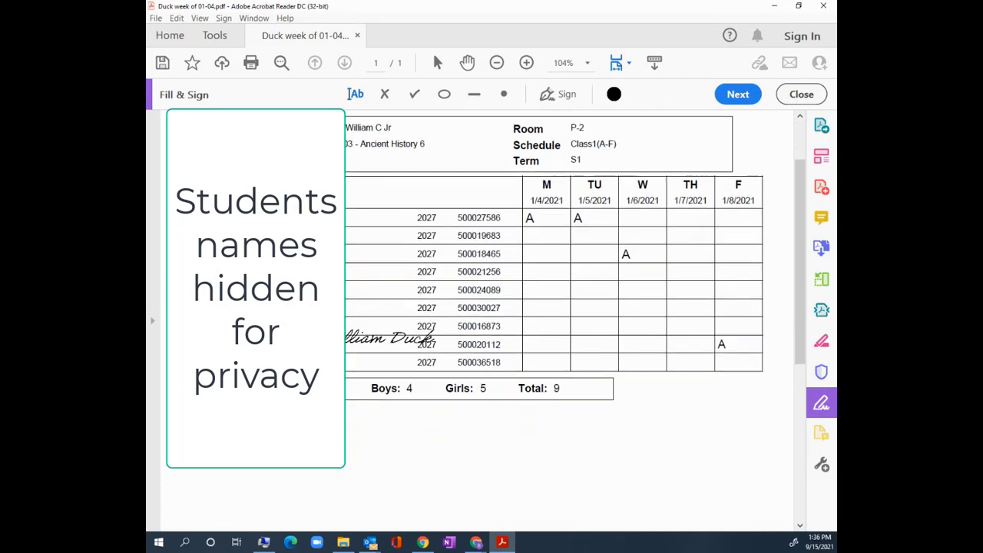
pyautogui.scroll(-4, 384, 345)
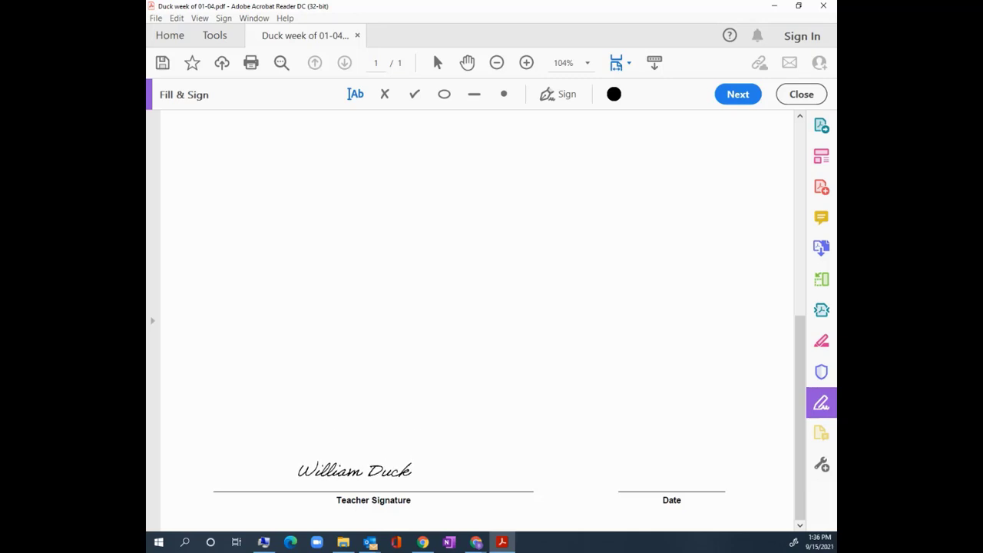
pyautogui.click(413, 459)
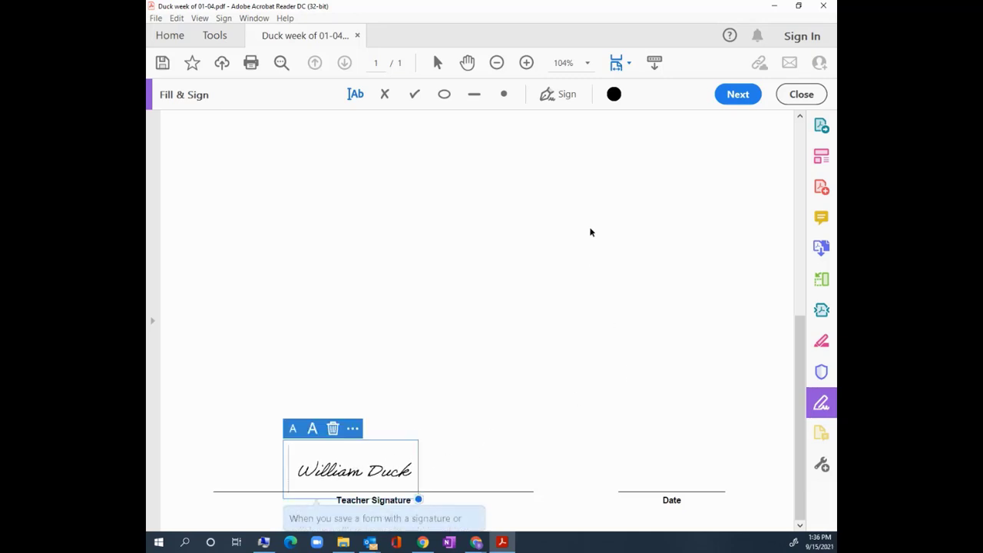
pyautogui.click(636, 482)
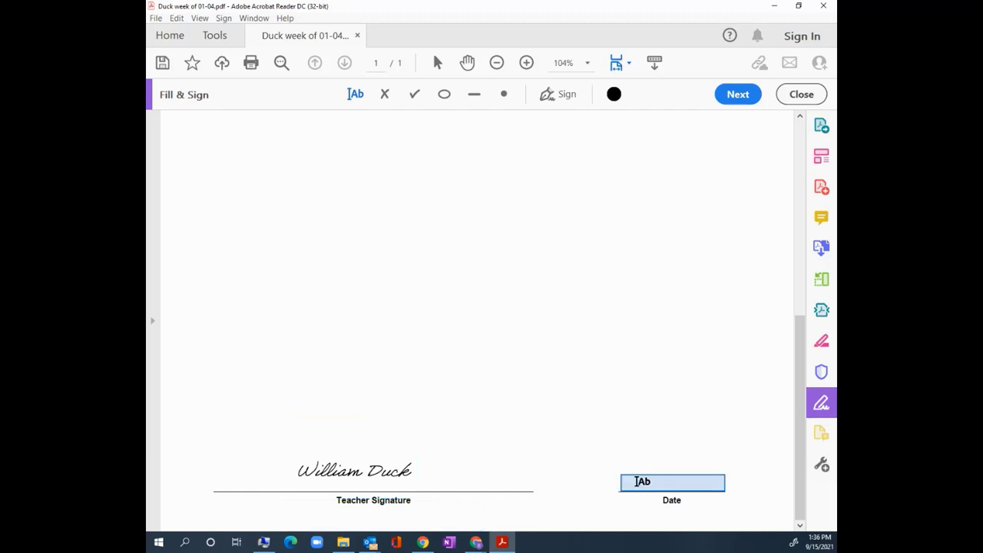
# Enter 9/13/2021 on the Date line beside the signature.
pyautogui.click(635, 481)
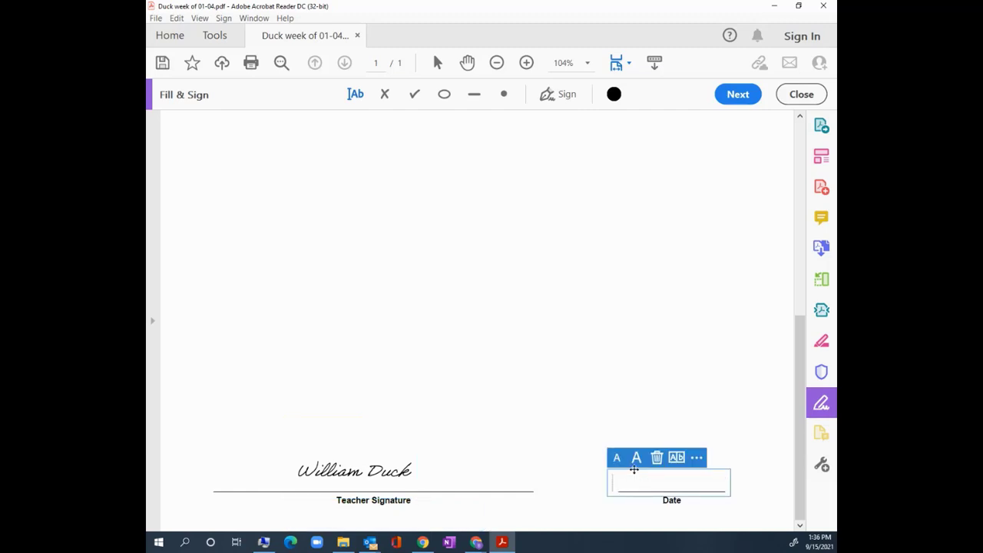
pyautogui.write('9/13')
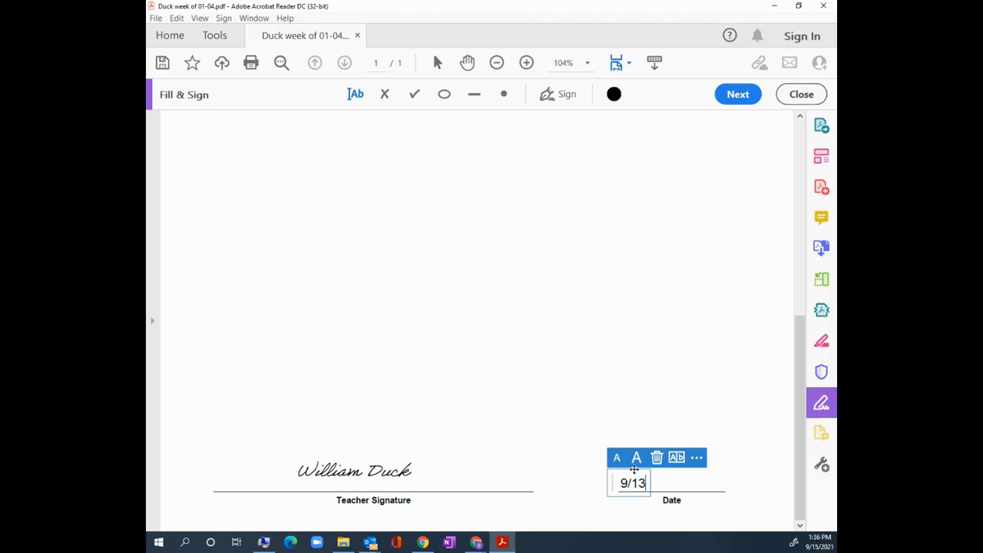
pyautogui.write('/2021')
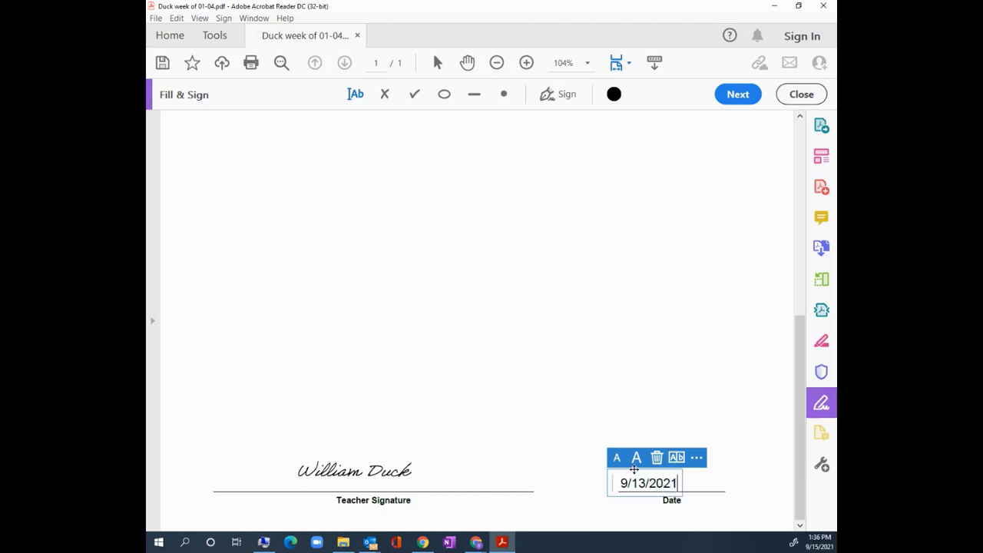
pyautogui.click(635, 373)
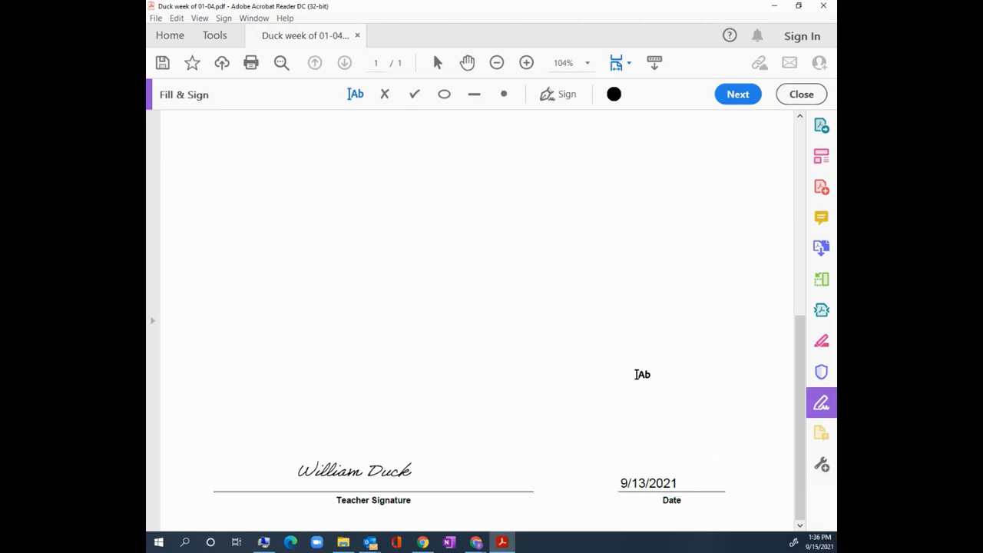
pyautogui.scroll(5, 584, 384)
pyautogui.scroll(2, 590, 384)
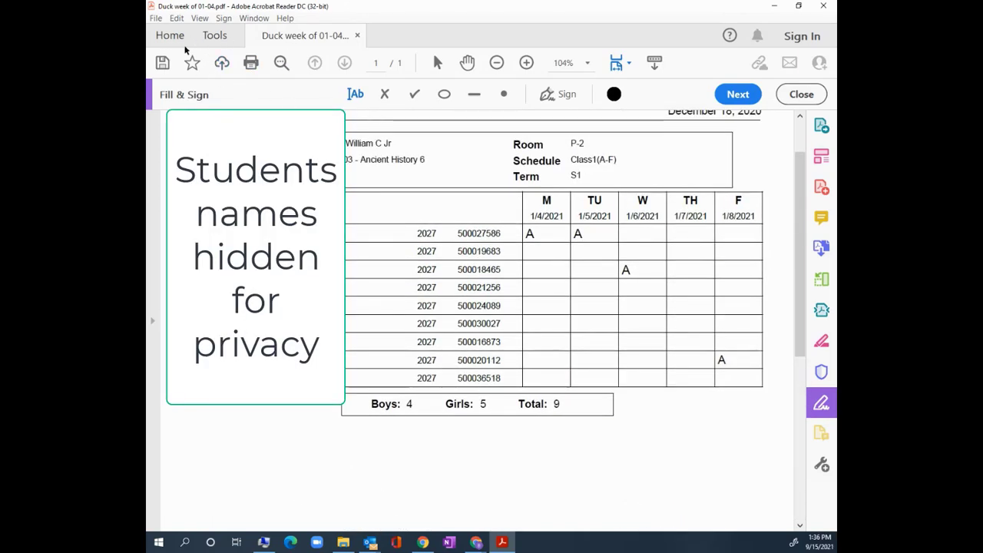
# Save a copy in Attendance Sheets, replacing 01-04 in the file name with 9-13-2021.
pyautogui.click(156, 19)
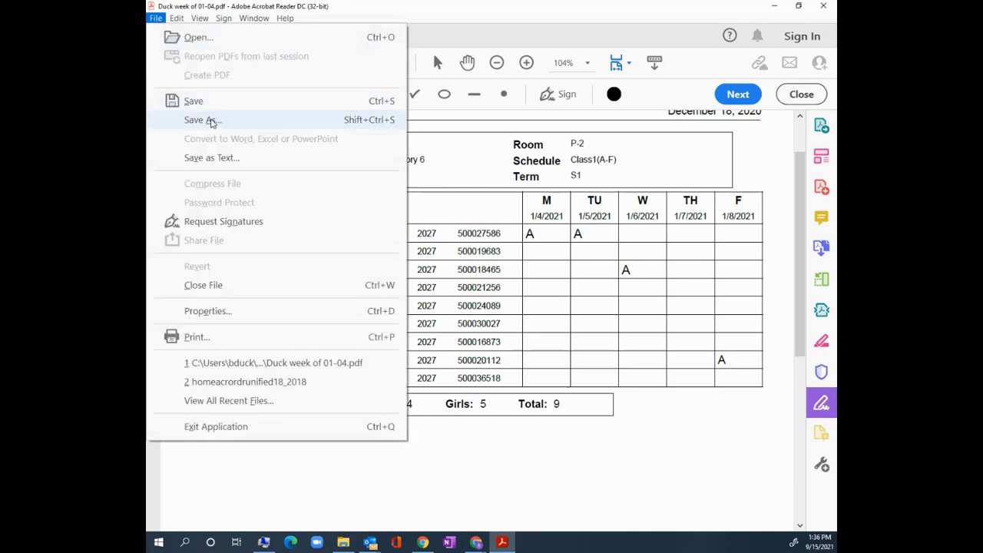
pyautogui.click(204, 120)
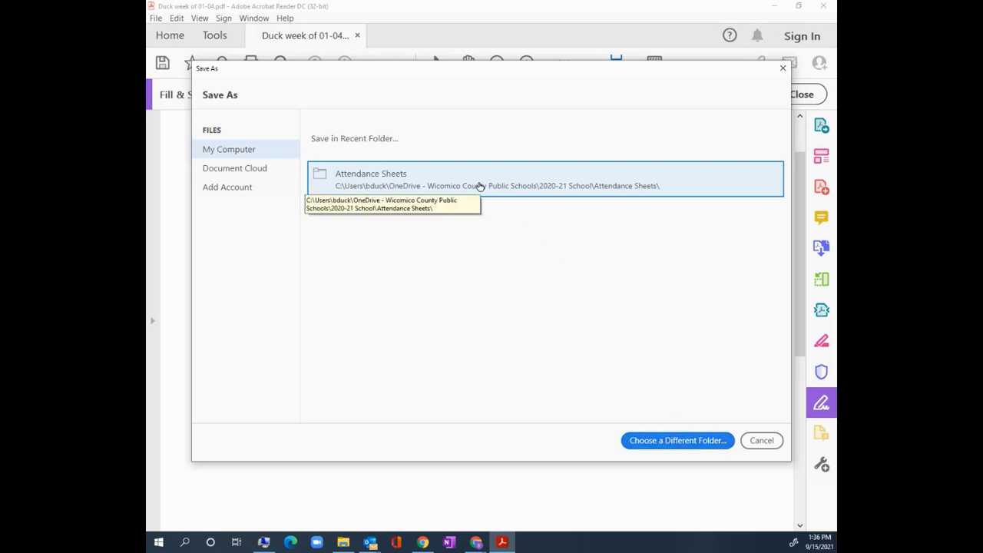
pyautogui.click(478, 187)
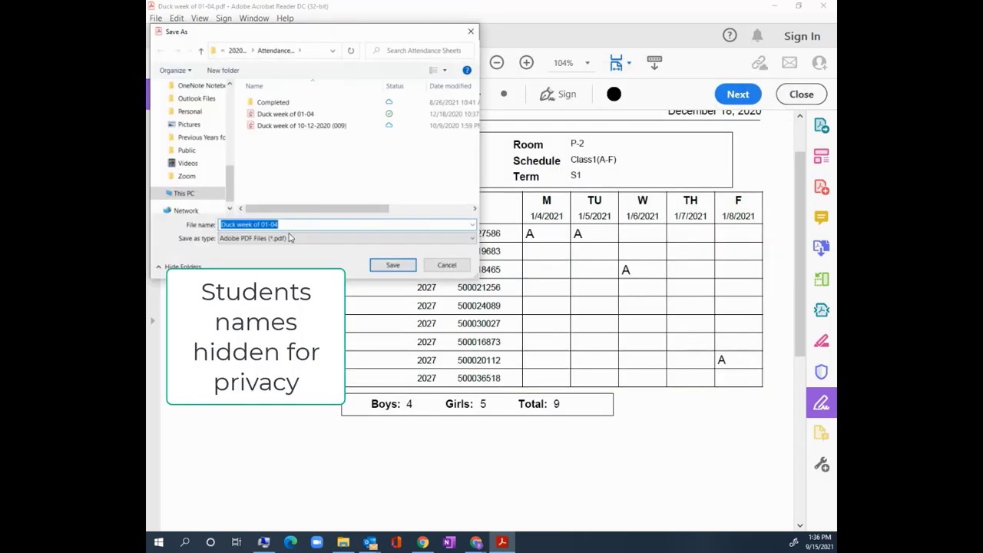
pyautogui.click(265, 224)
pyautogui.moveTo(262, 224); pyautogui.dragTo(322, 236)
pyautogui.write('9-13')
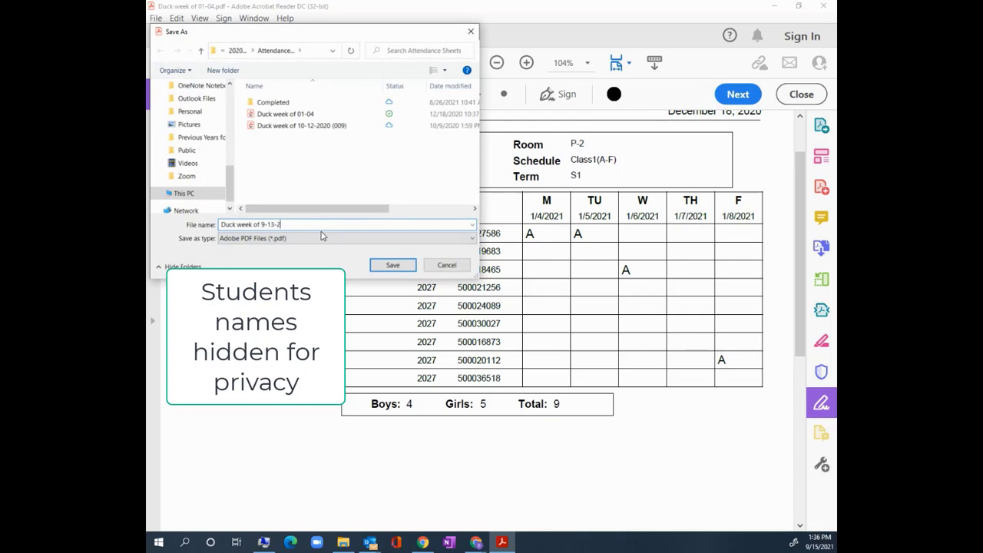
pyautogui.write('-2021')
pyautogui.click(393, 265)
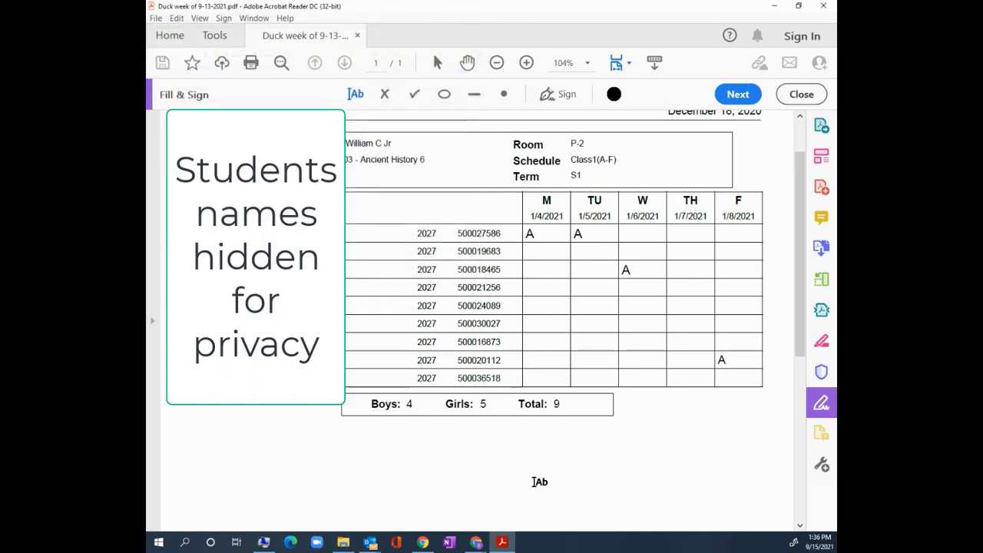
# Start a blank new Outlook email with the signature block.
pyautogui.moveTo(371, 544)
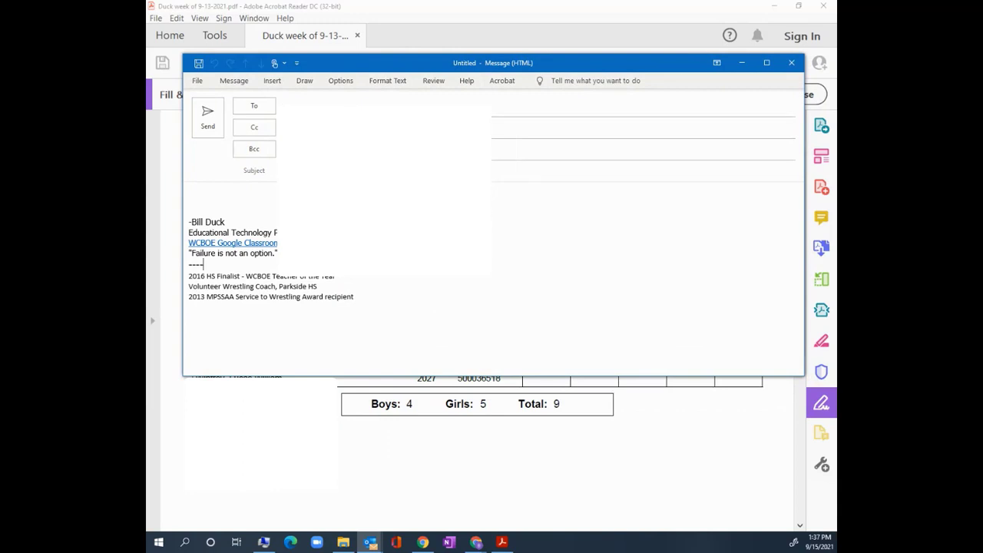
# Address the email to the teacher with the subject 'Attendance sheet', fixing its spelling.
pyautogui.click(340, 110)
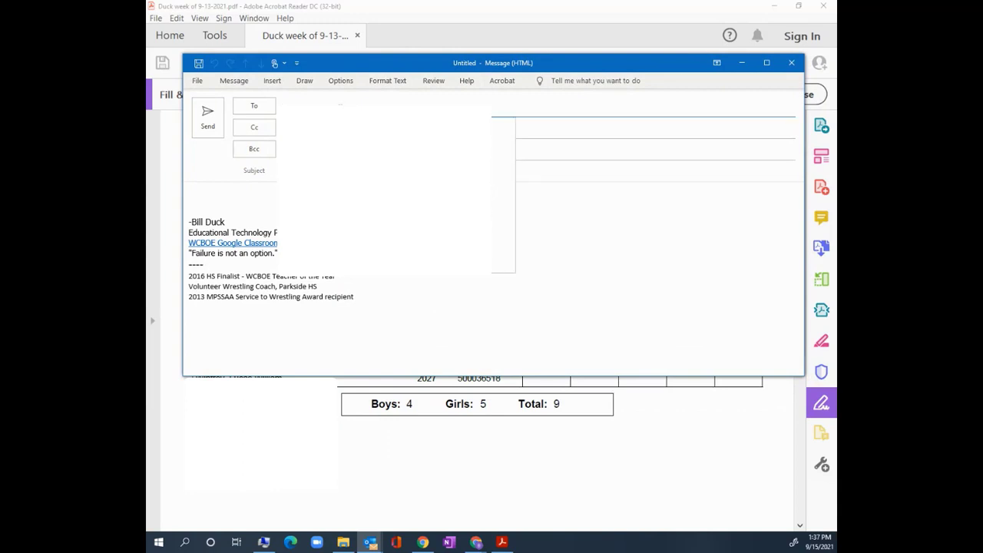
pyautogui.write('bil')
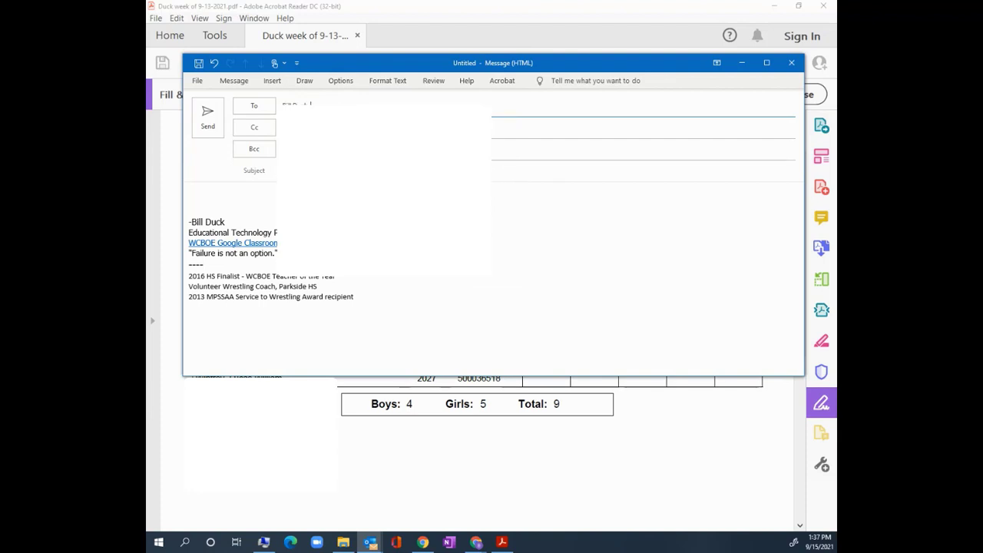
pyautogui.click(302, 169)
pyautogui.write('Attendance sheet')
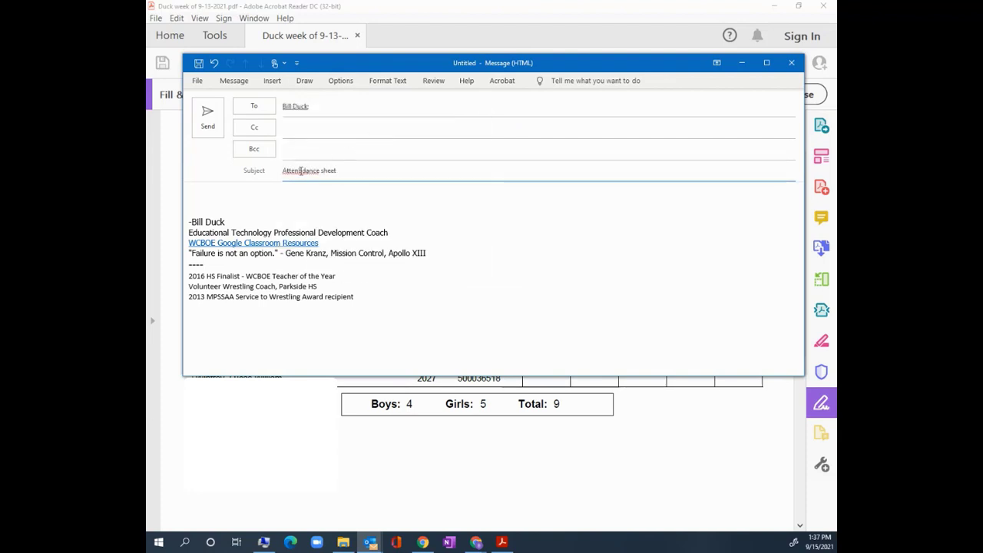
pyautogui.rightClick(301, 170)
pyautogui.click(230, 180)
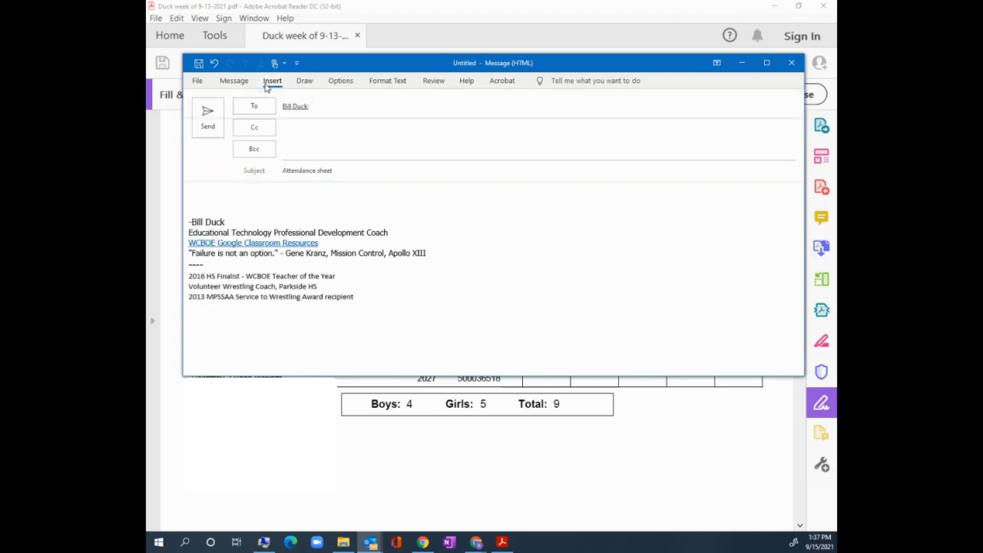
# Attach the 9-13-2021 attendance PDF from recent files and send the email.
pyautogui.click(271, 80)
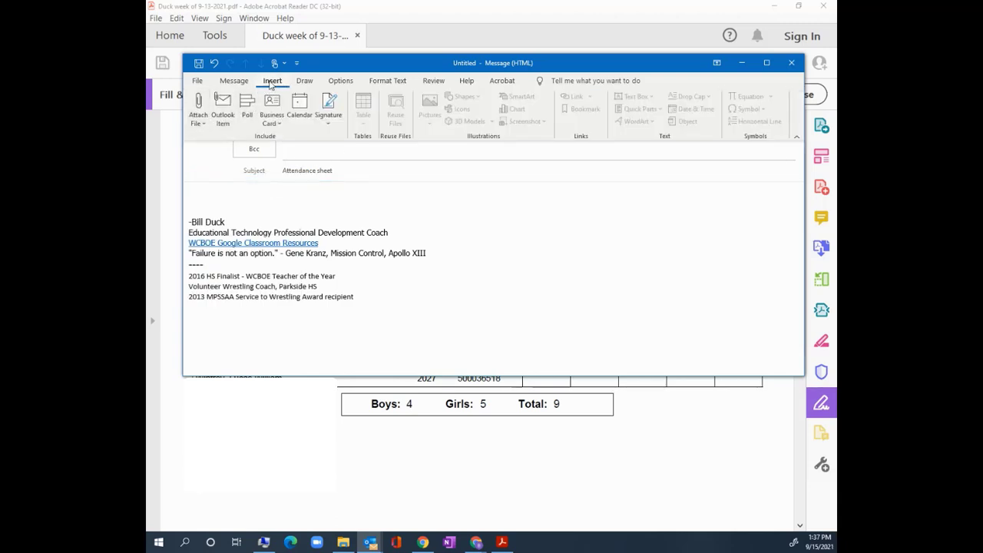
pyautogui.click(198, 117)
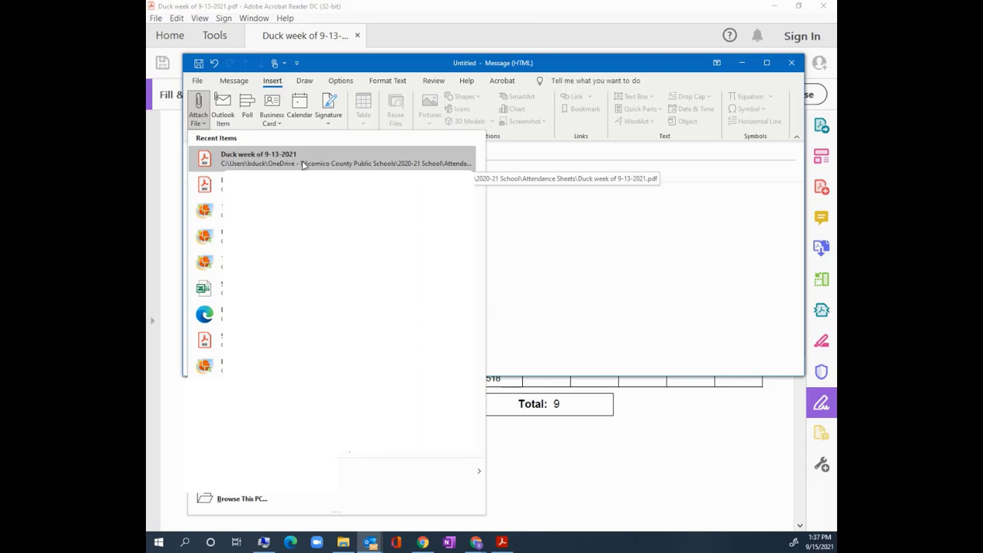
pyautogui.click(302, 165)
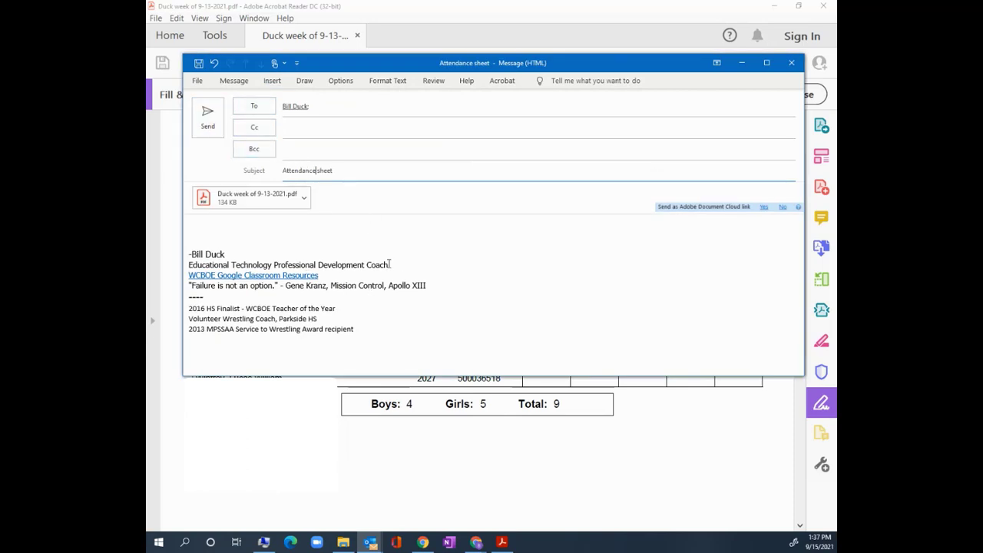
pyautogui.click(207, 117)
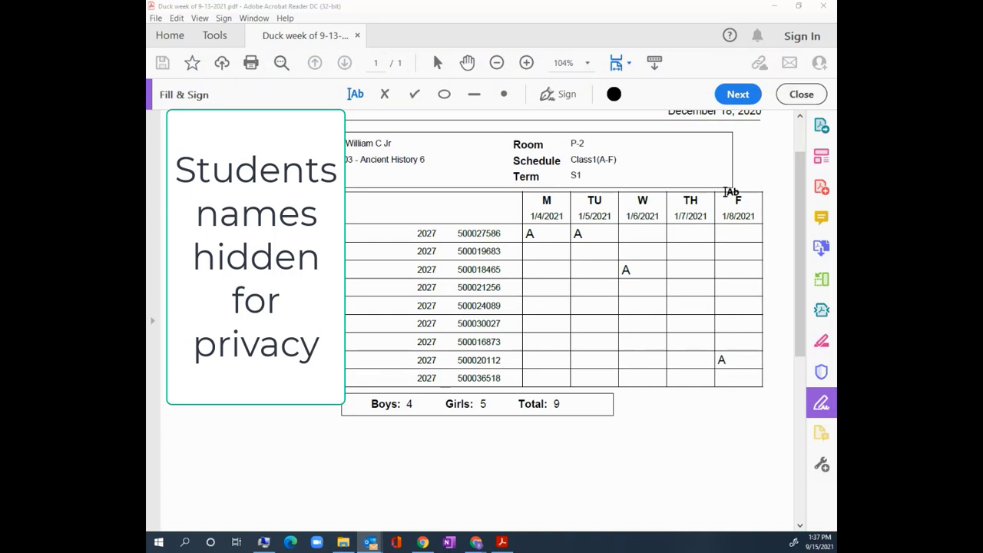
# Close Acrobat and log off the Aspen session, confirming the logout.
pyautogui.click(828, 9)
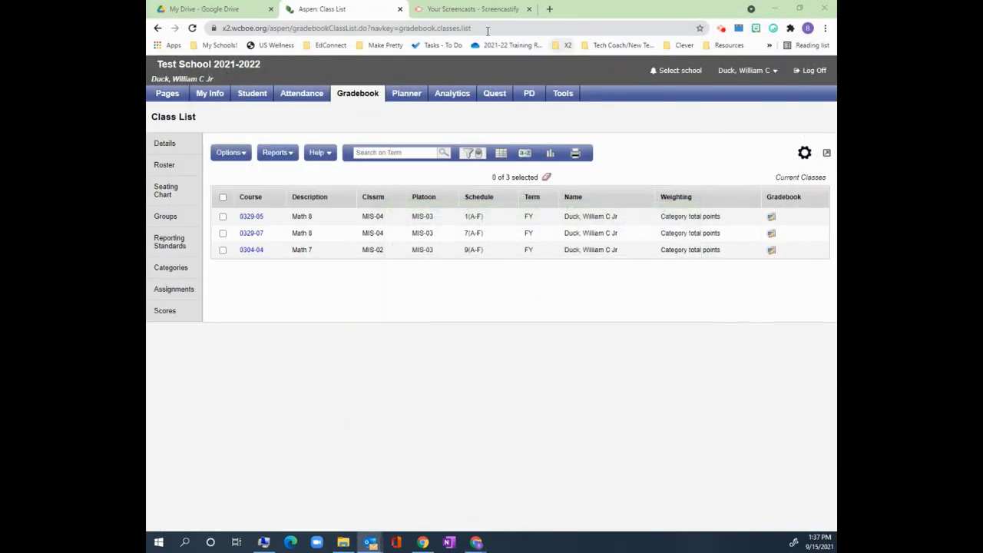
pyautogui.click(813, 70)
pyautogui.click(544, 89)
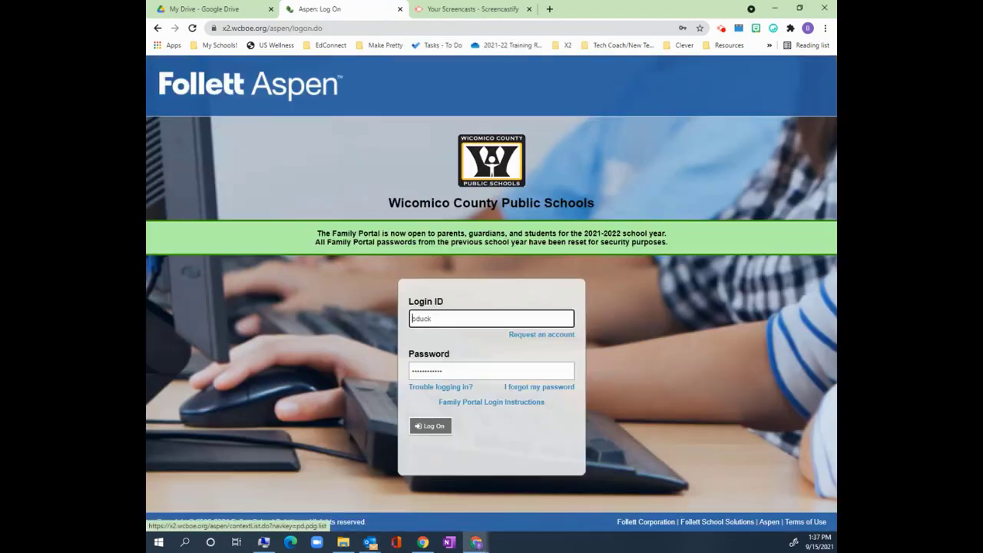
pyautogui.hotkey('alt', 'Tab')
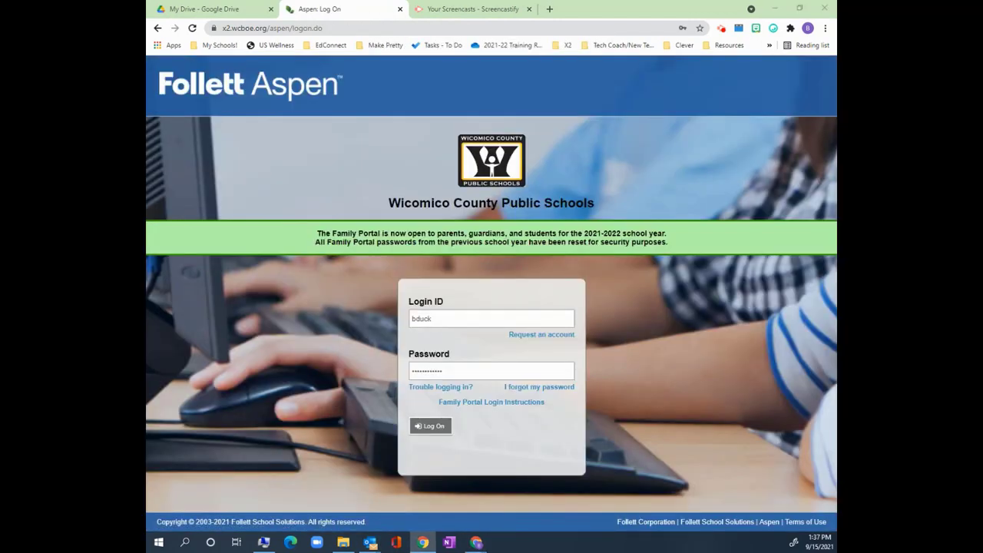